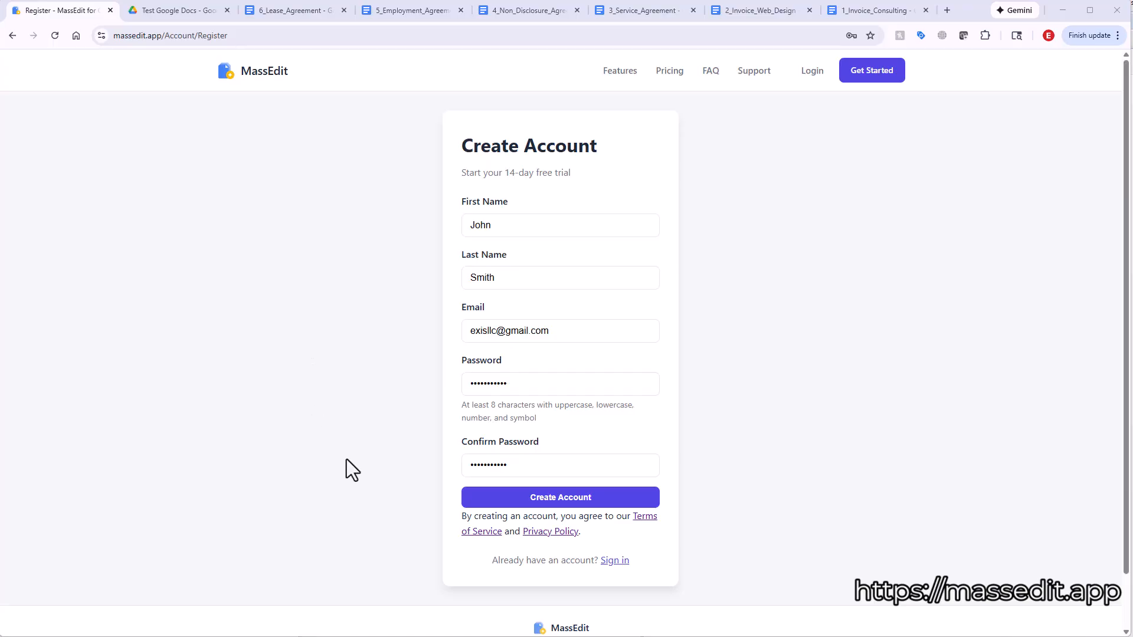
# Create the account, enable two-factor authentication with the 6-digit code, and continue past the recovery codes.
pyautogui.click(590, 505)
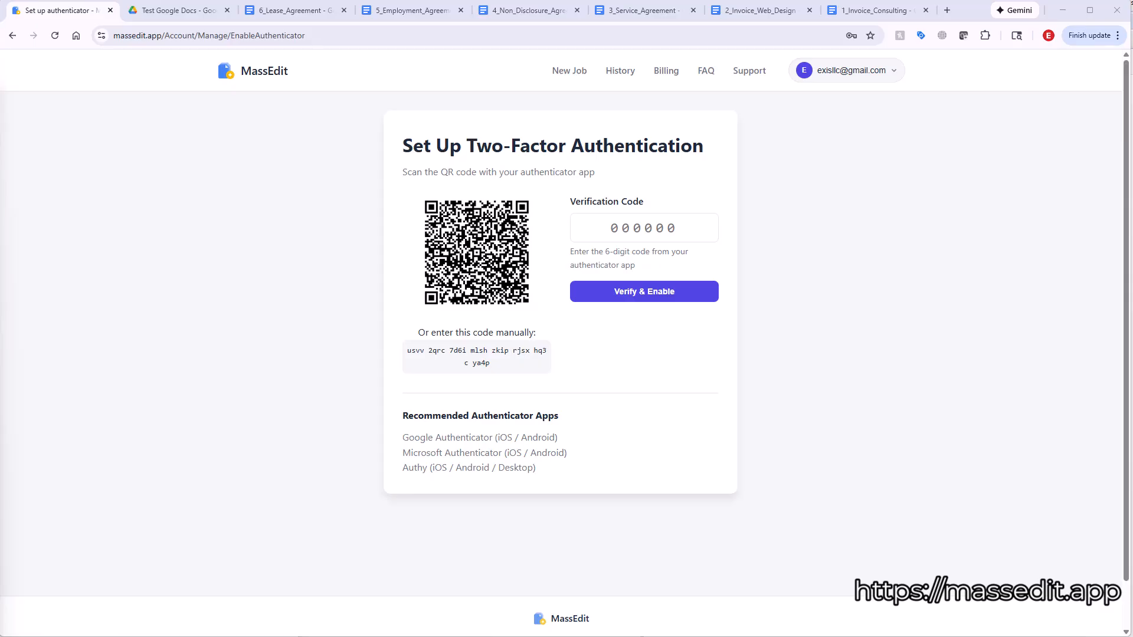
pyautogui.click(610, 230)
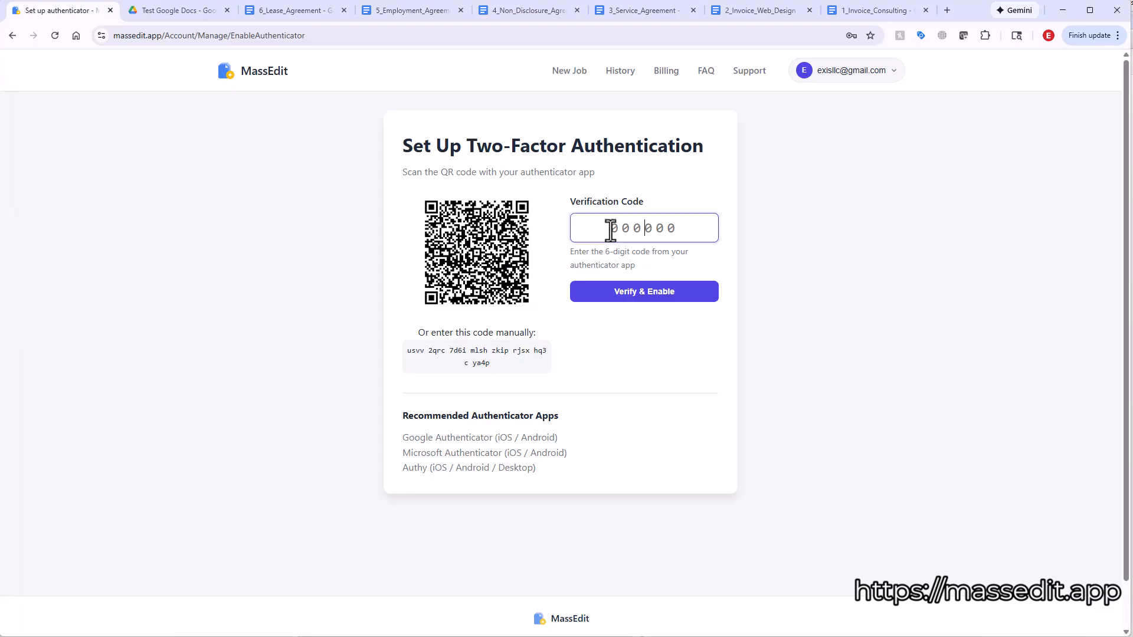
pyautogui.click(642, 298)
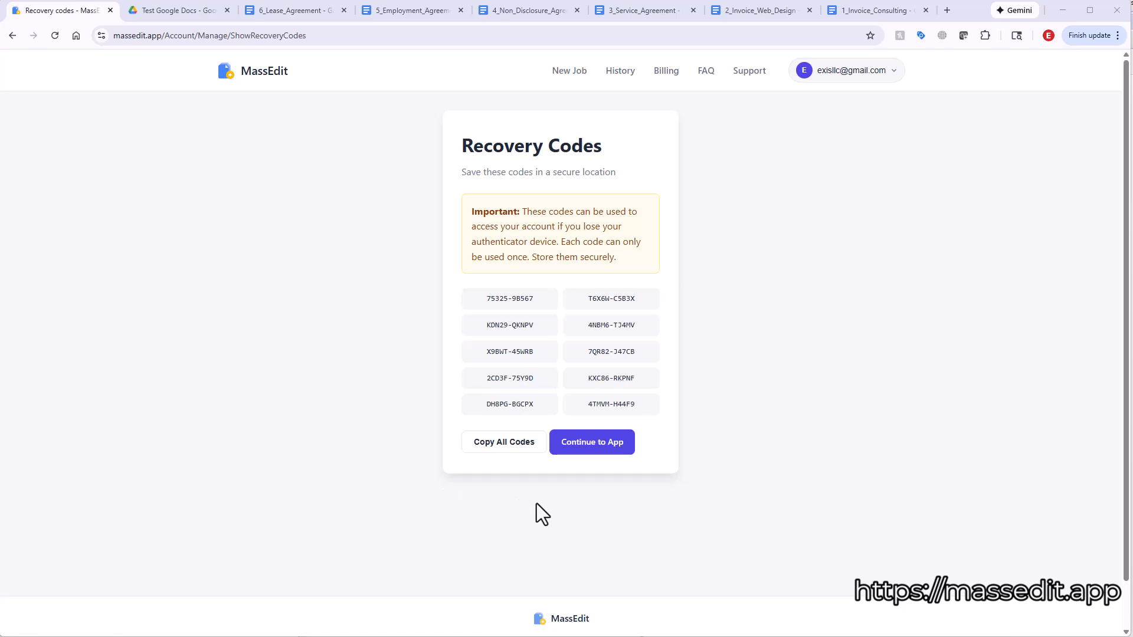
pyautogui.click(592, 446)
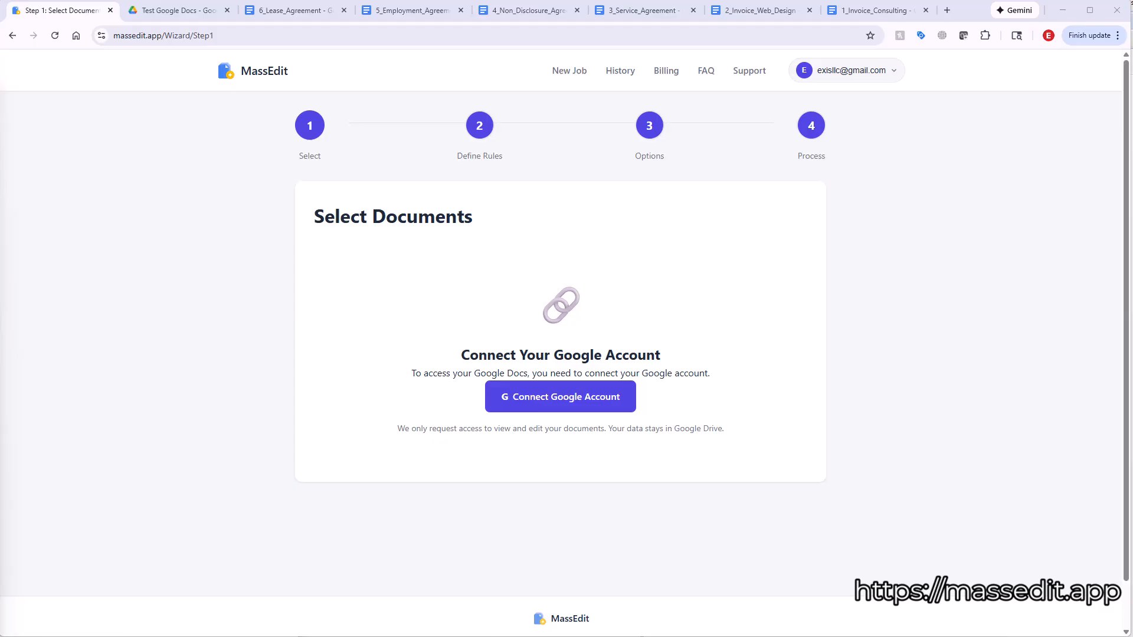
# Connect a Google account to MassEdit, choosing the account and continuing to the access consent page.
pyautogui.click(569, 403)
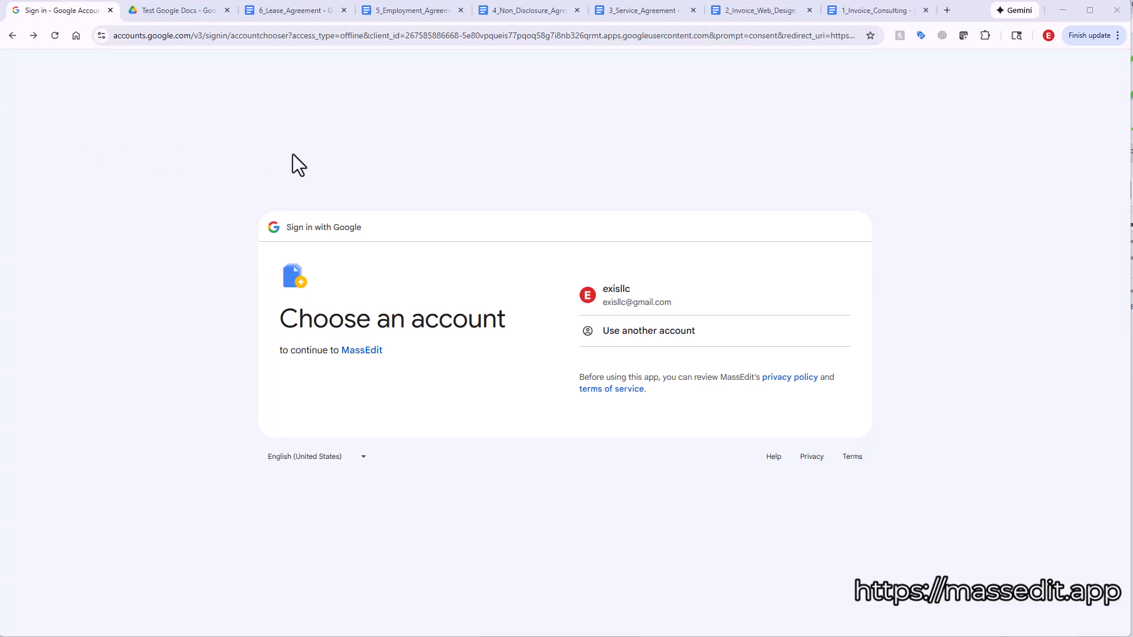
pyautogui.click(653, 305)
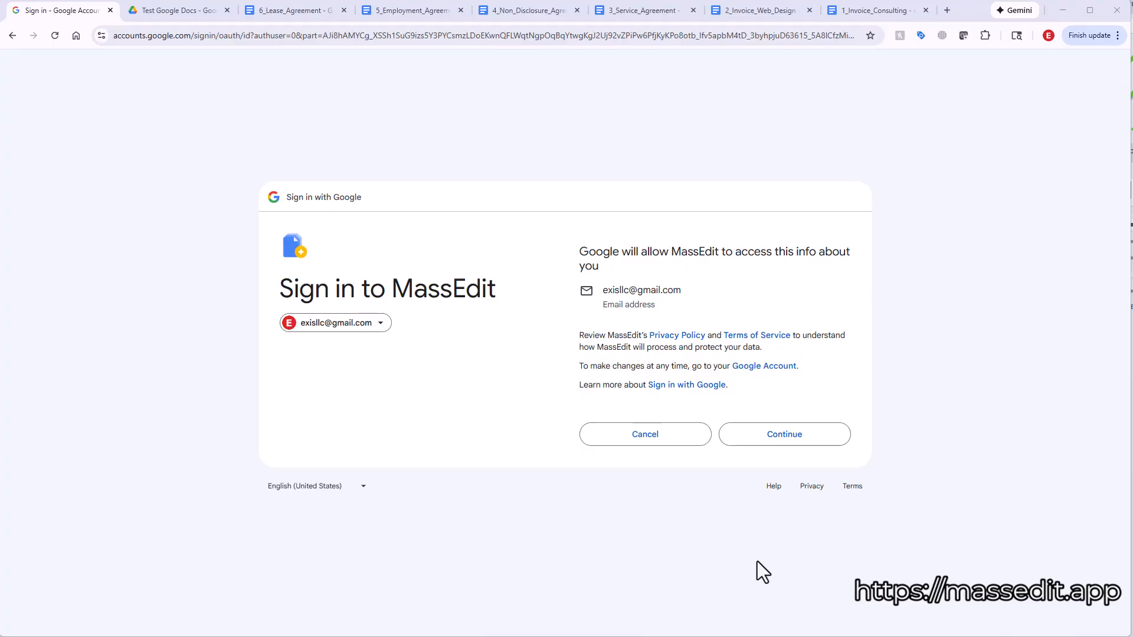
pyautogui.click(780, 436)
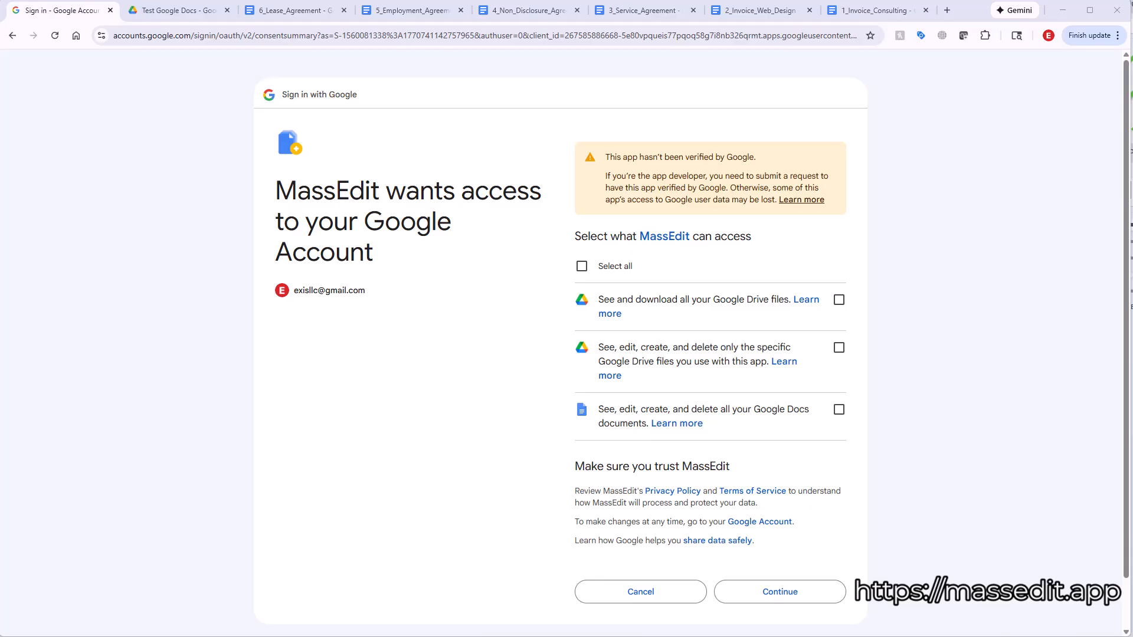
# Grant MassEdit every requested Drive and Docs permission with Select all and confirm.
pyautogui.click(581, 266)
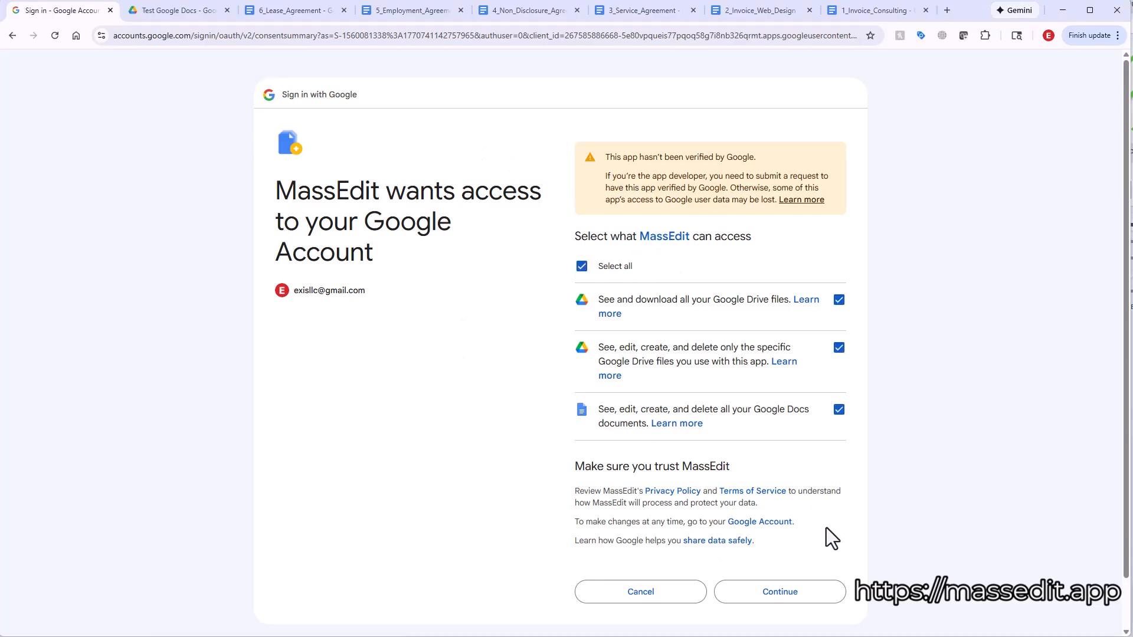
pyautogui.click(789, 590)
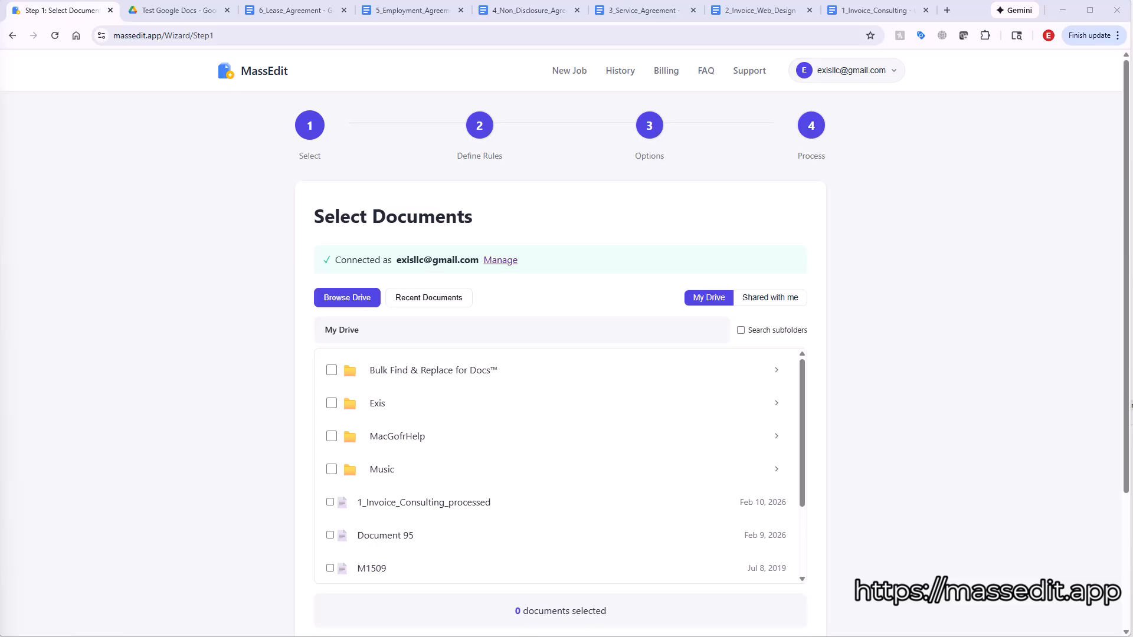
# Select the Test Google Docs folder inside Exis (11 documents), then view 6_Lease_Agreement.
pyautogui.click(776, 412)
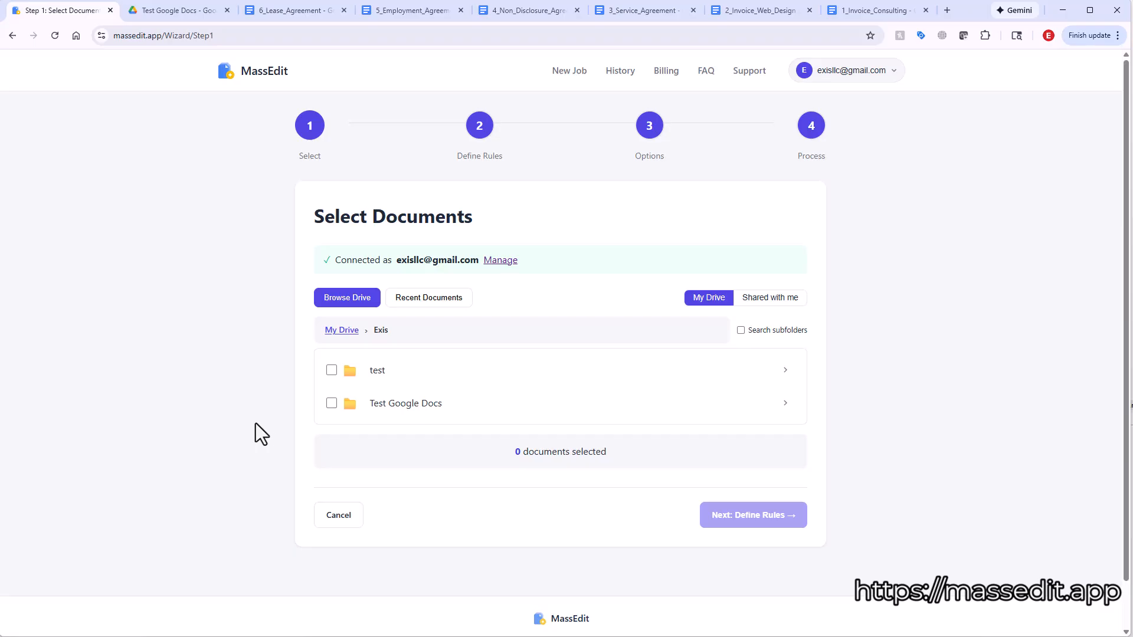
pyautogui.click(331, 403)
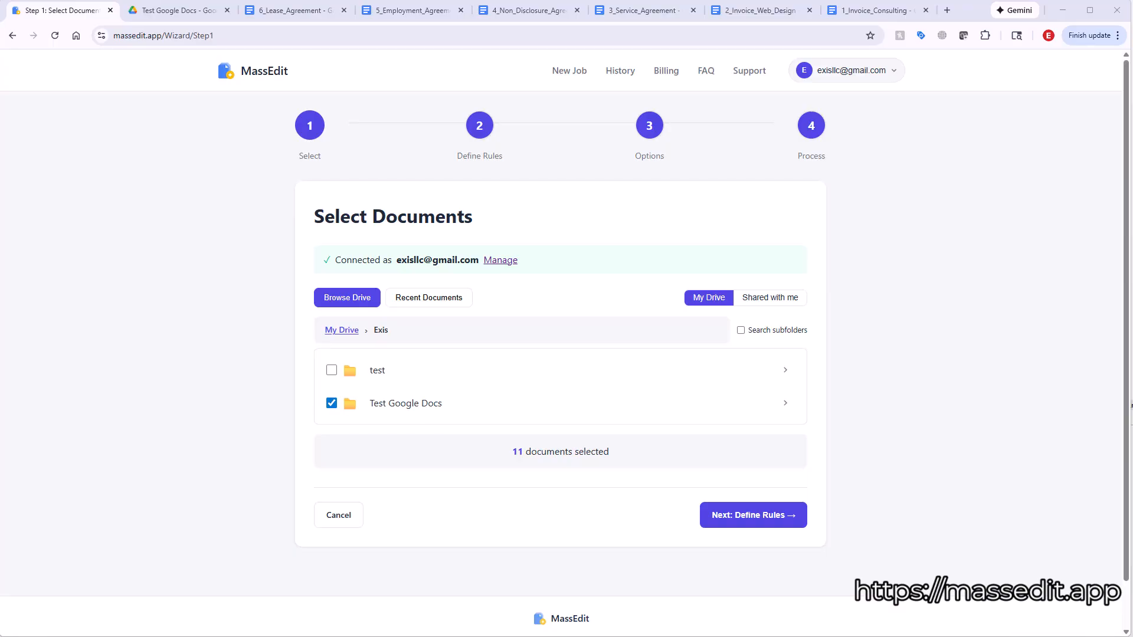
pyautogui.click(303, 12)
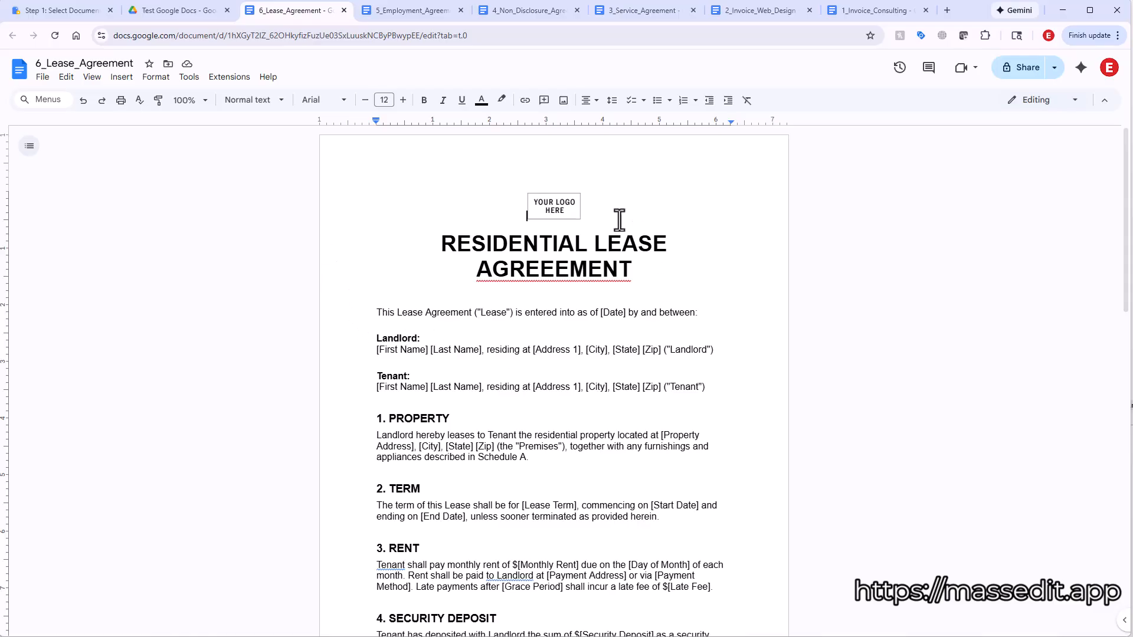
# Inspect the YOUR LOGO HERE placeholder, then review 5_Employment_Agreement and 2_Invoice_Web_Design before returning to MassEdit.
pyautogui.click(567, 208)
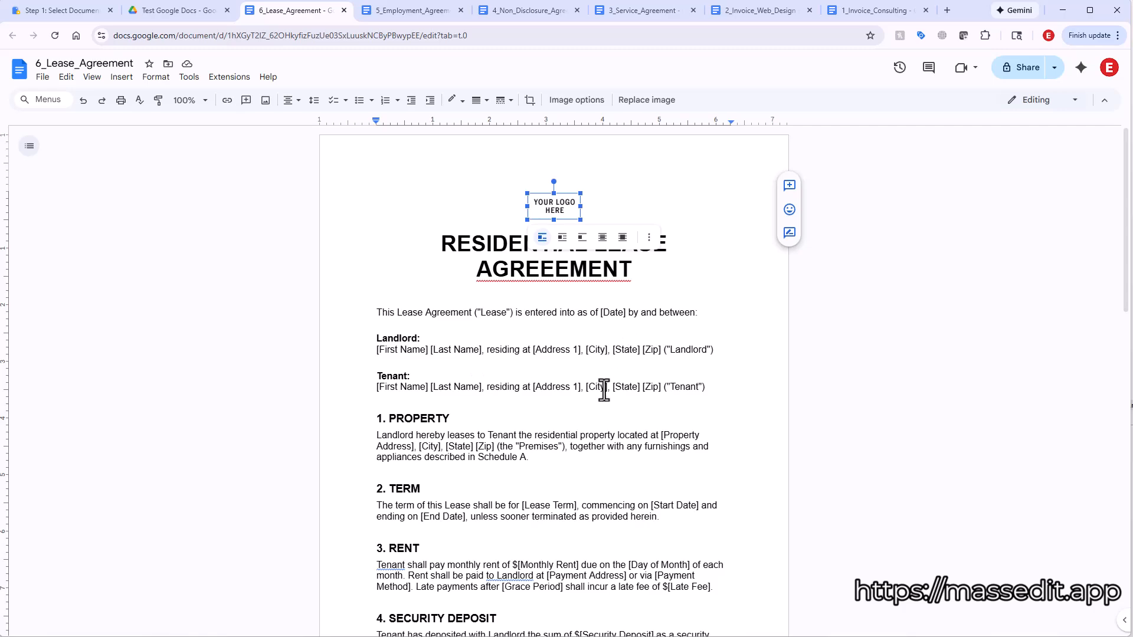
pyautogui.click(413, 13)
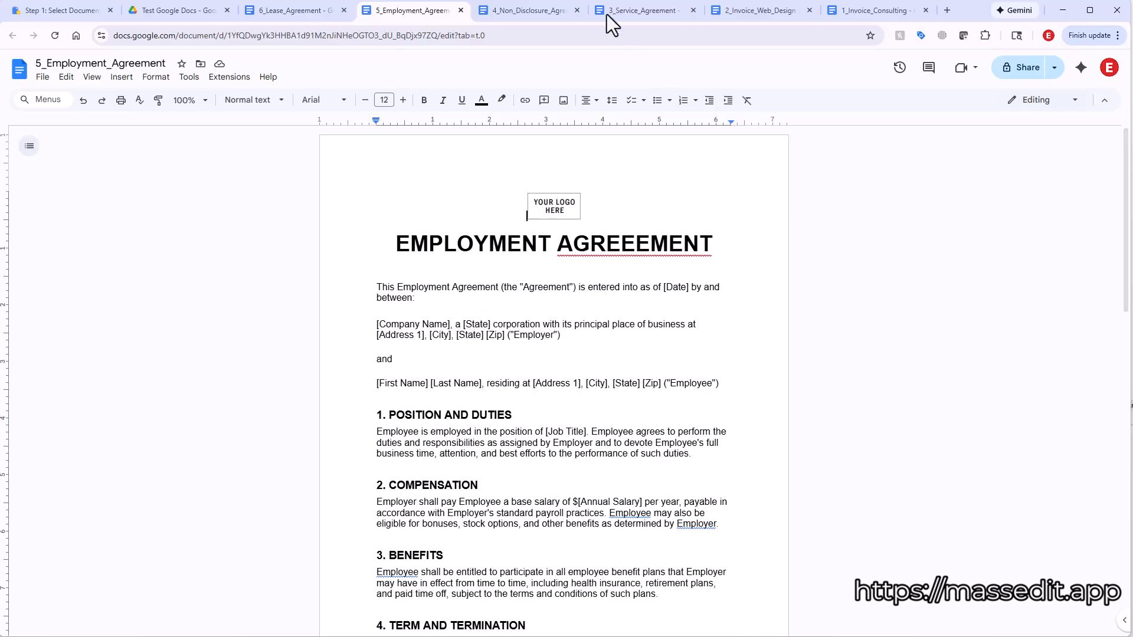
pyautogui.moveTo(543, 9)
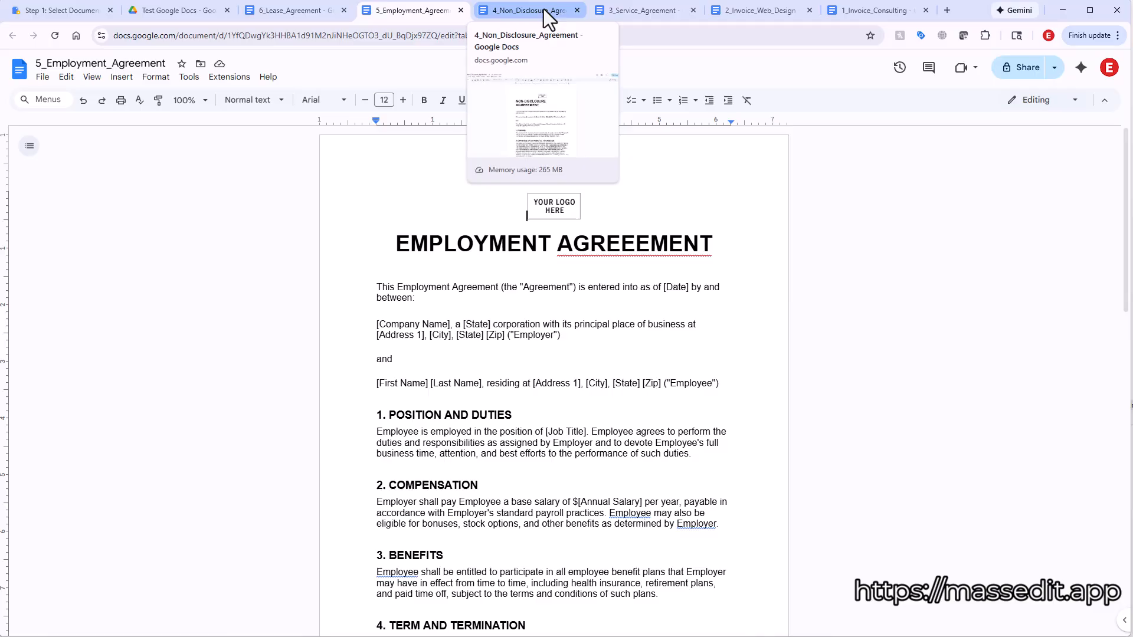
pyautogui.click(740, 12)
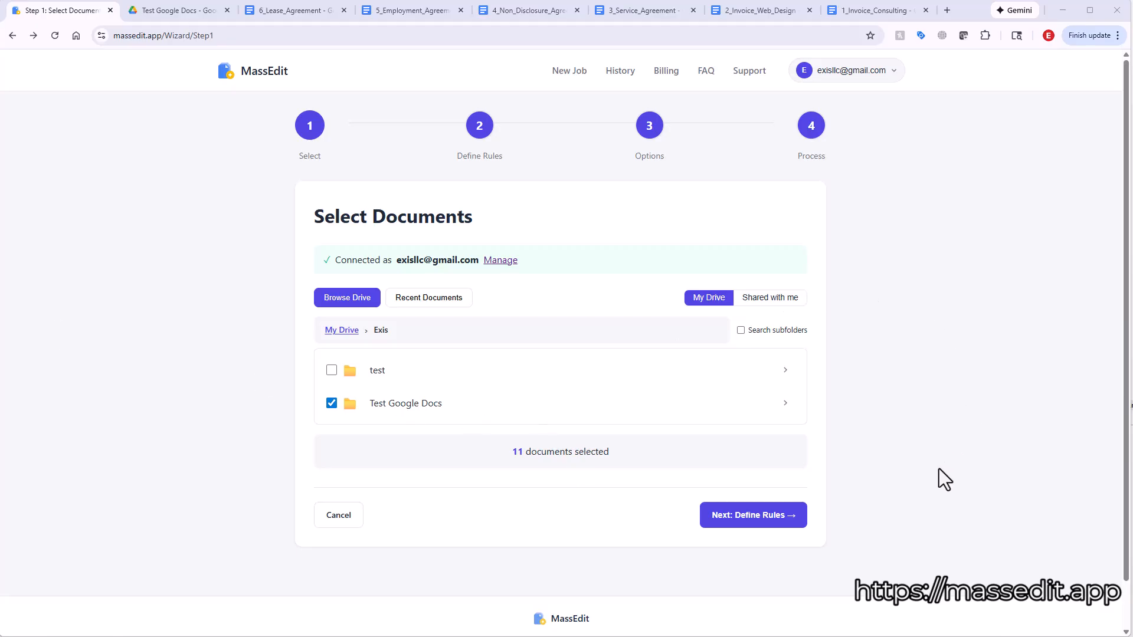
# Define rules Invoicie→Invoice, [Company Name]→Exis,LLC and [First Name]→a first name.
pyautogui.click(776, 522)
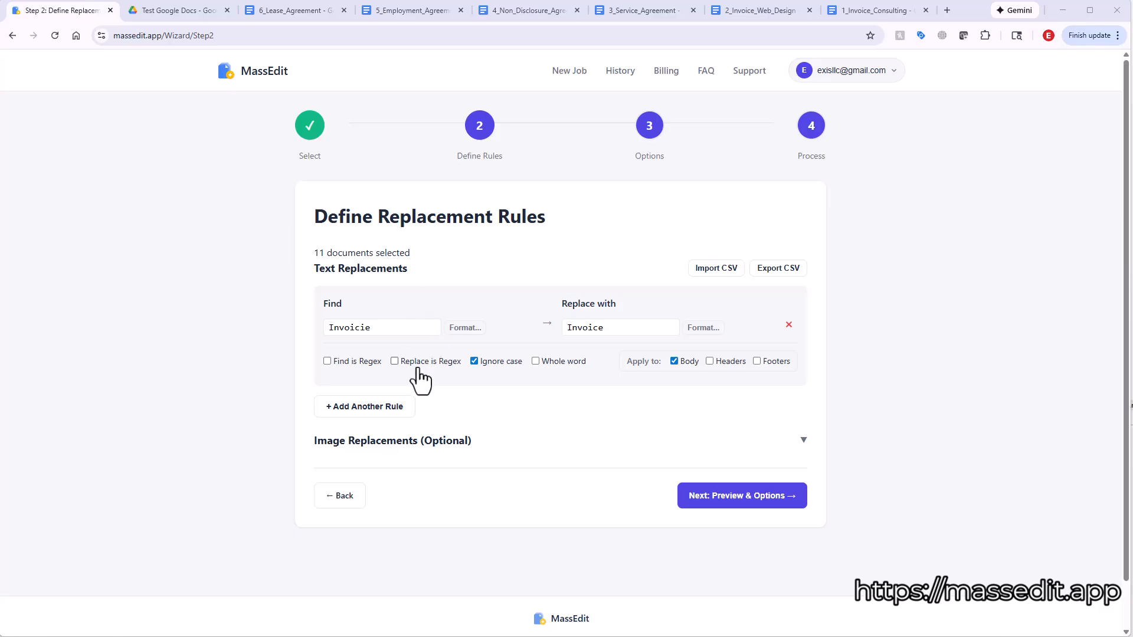
pyautogui.click(385, 413)
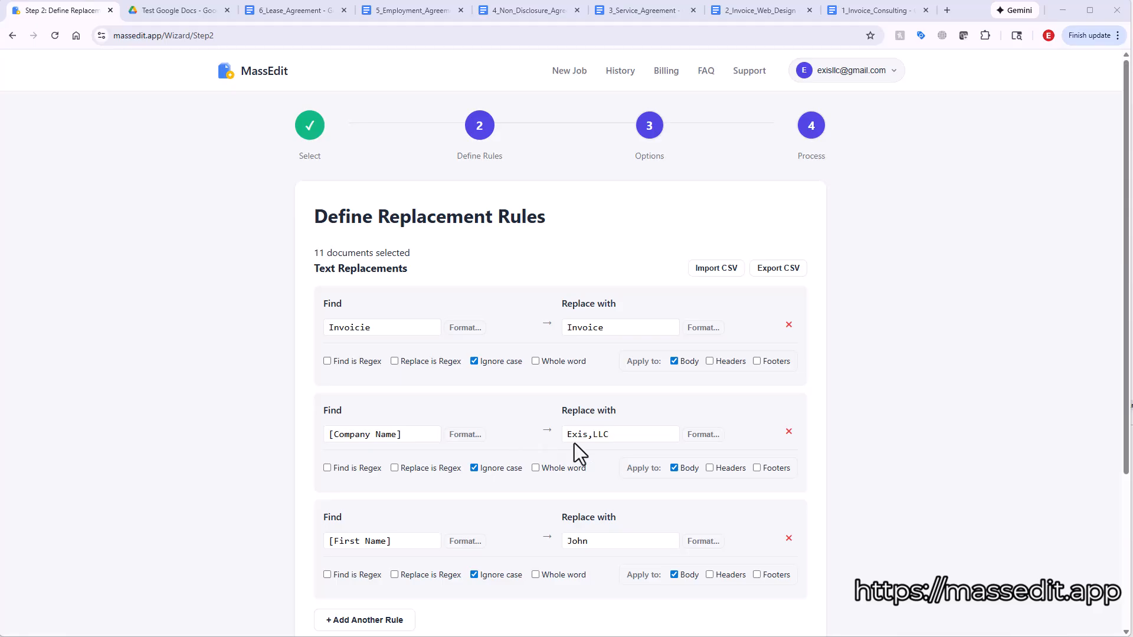
# Set the [Company Name] rule's formatting to apply a yellow highlight to replaced text.
pyautogui.click(705, 435)
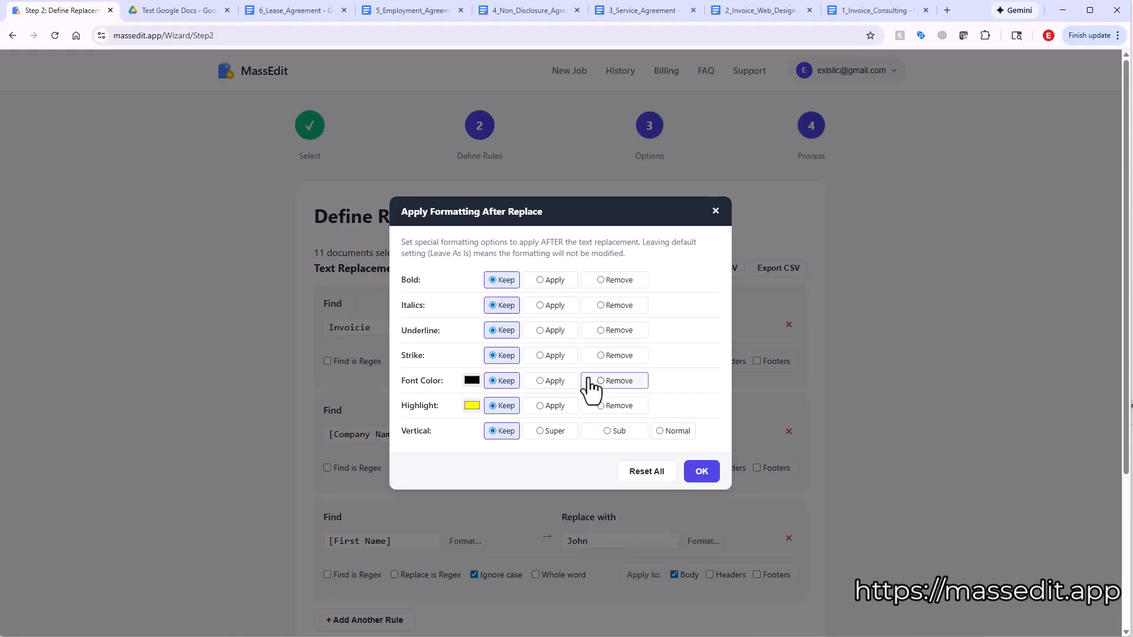
pyautogui.click(545, 407)
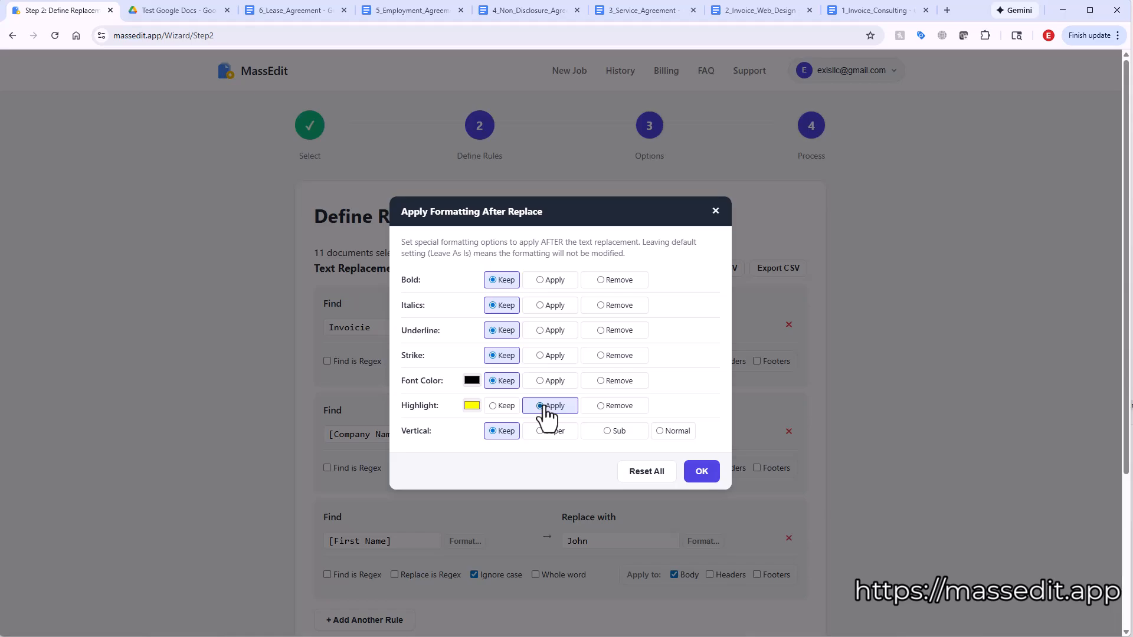
pyautogui.click(701, 472)
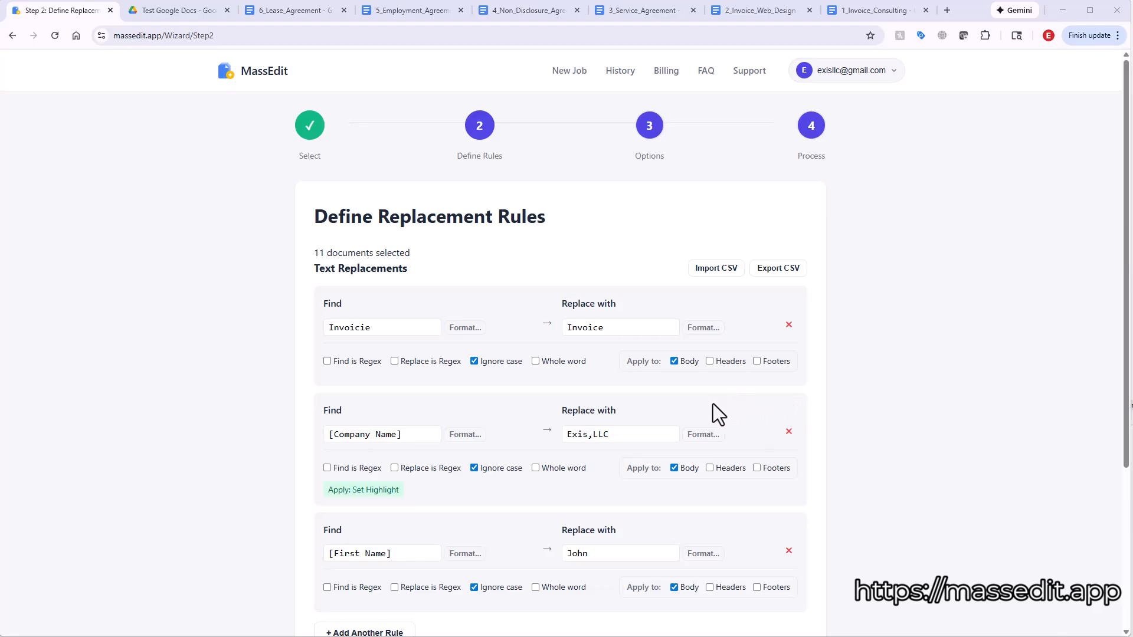
# Extend all three rules to headers and the [First Name] rule also to footers.
pyautogui.click(711, 362)
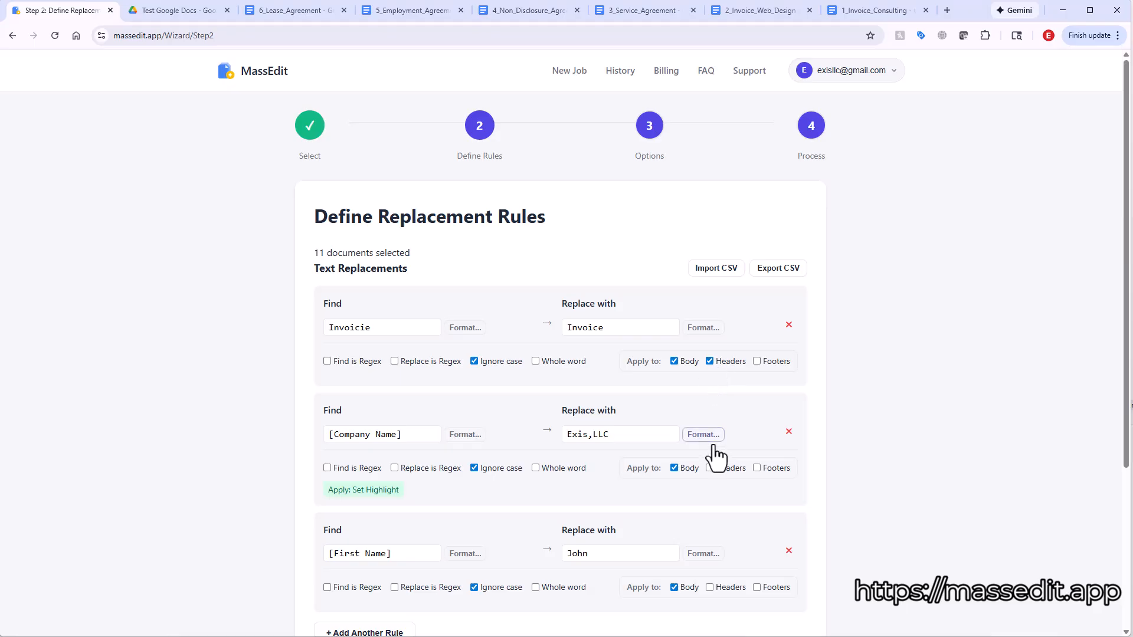
pyautogui.click(709, 468)
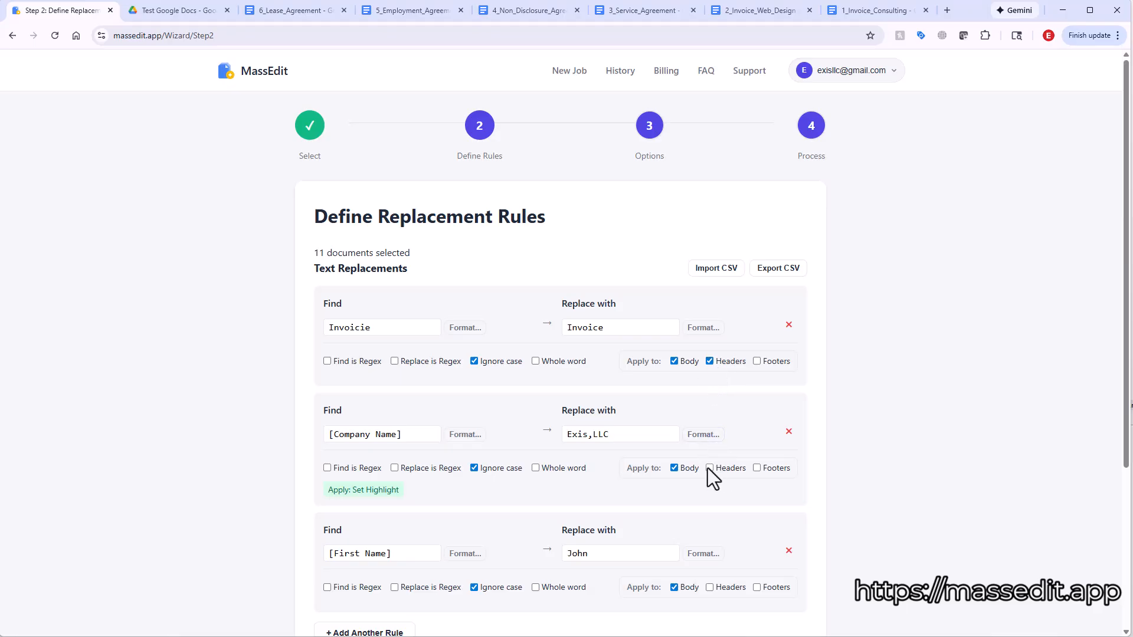
pyautogui.click(710, 588)
pyautogui.click(757, 588)
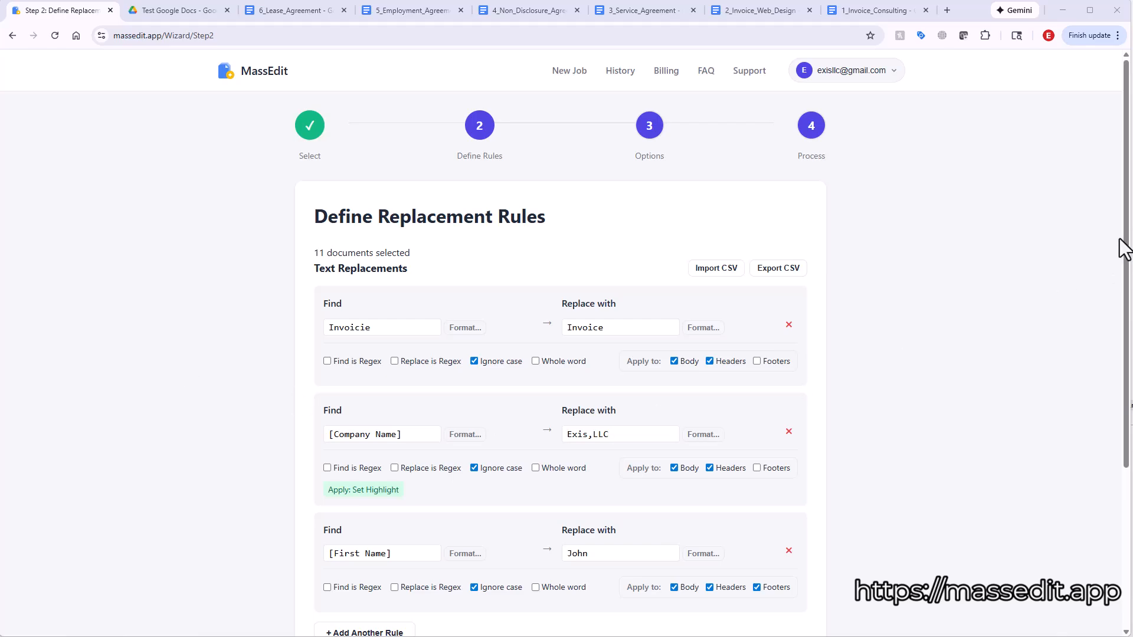
pyautogui.moveTo(1127, 217); pyautogui.dragTo(1105, 359)
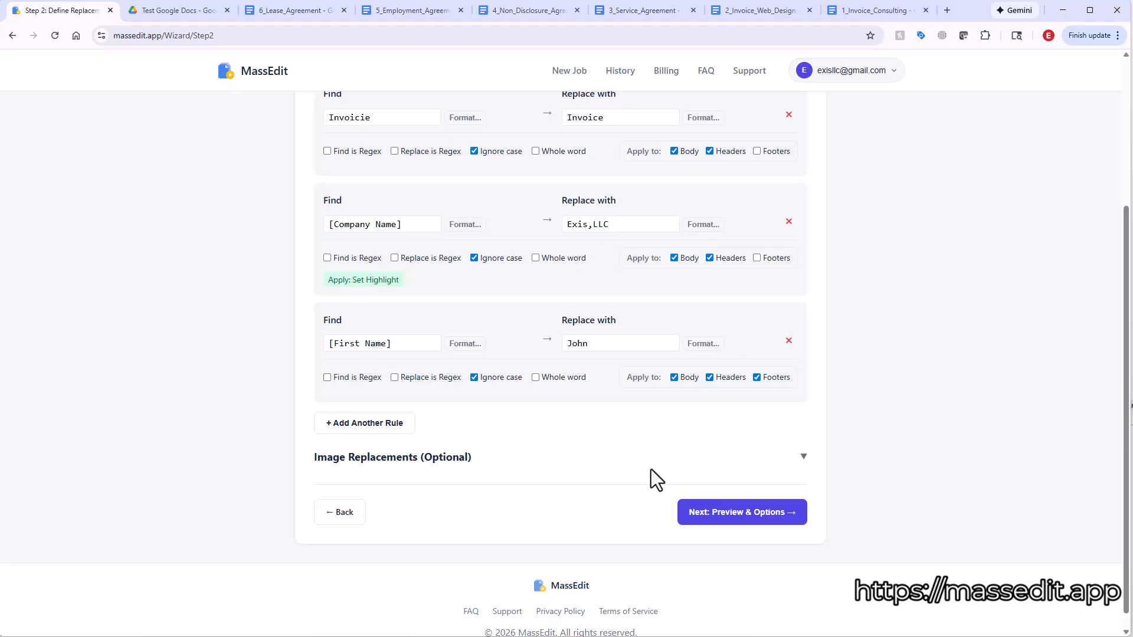
# Expand Image Replacements and load document images, finding the YOUR LOGO HERE placeholder (68 x 34) in 10 docs.
pyautogui.click(805, 456)
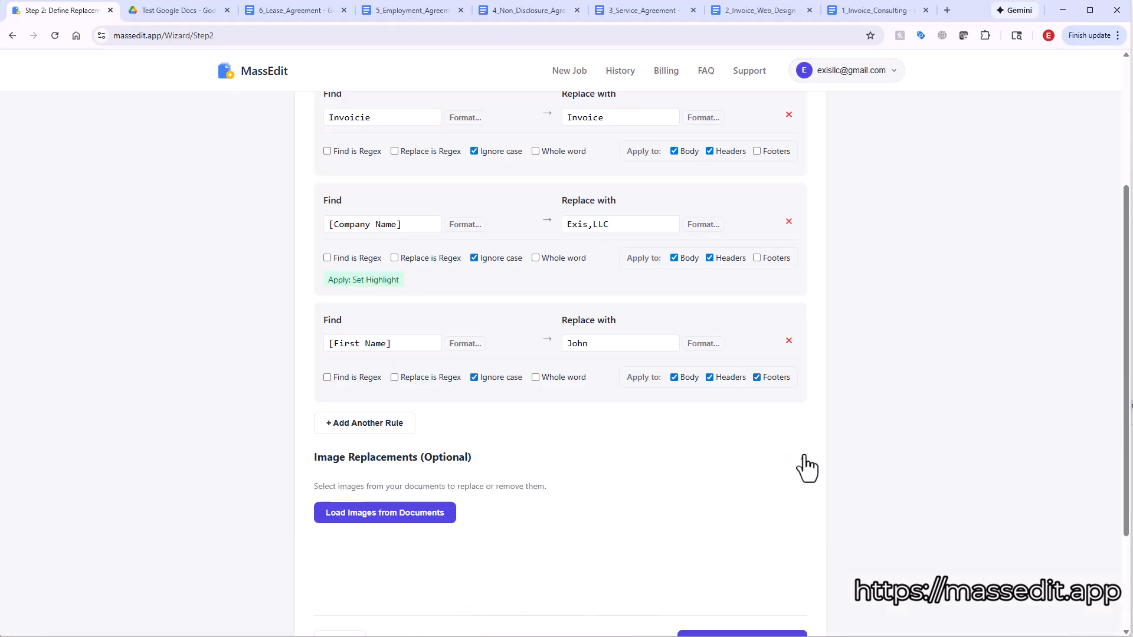
pyautogui.click(419, 515)
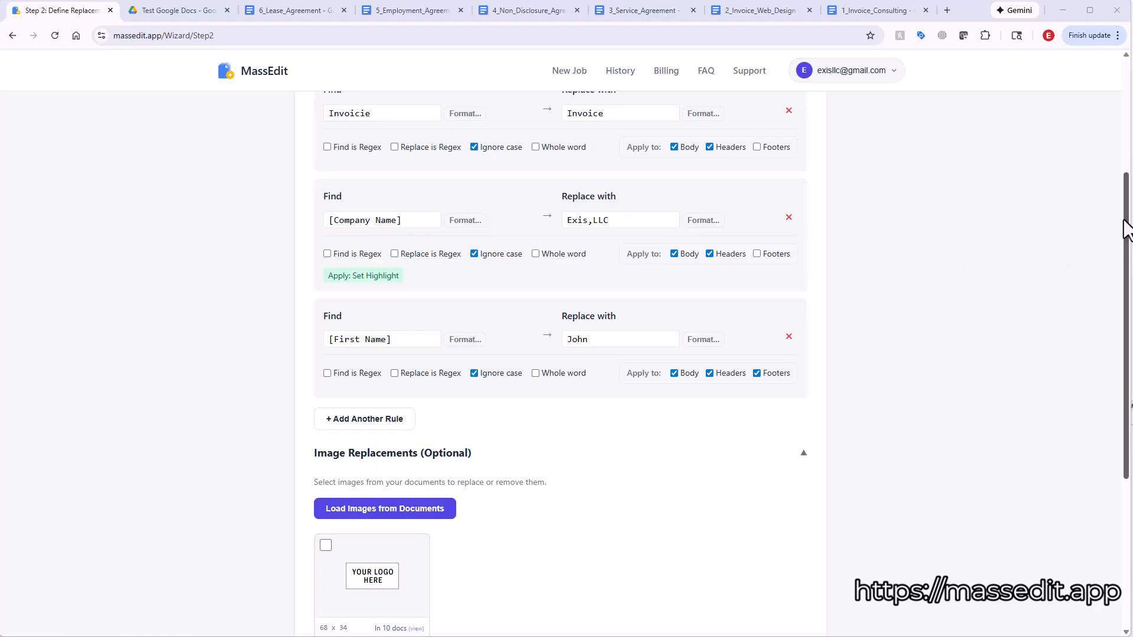
pyautogui.moveTo(1126, 228); pyautogui.dragTo(1127, 323)
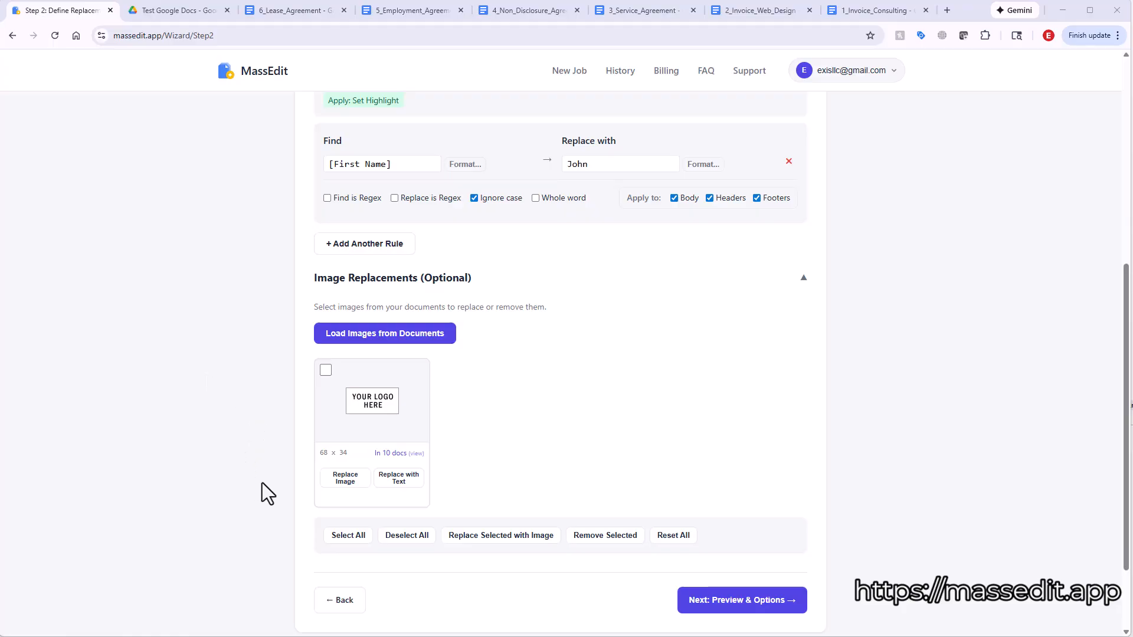
# Replace the YOUR LOGO HERE image with apple-touch-icon.png from the computer.
pyautogui.click(347, 478)
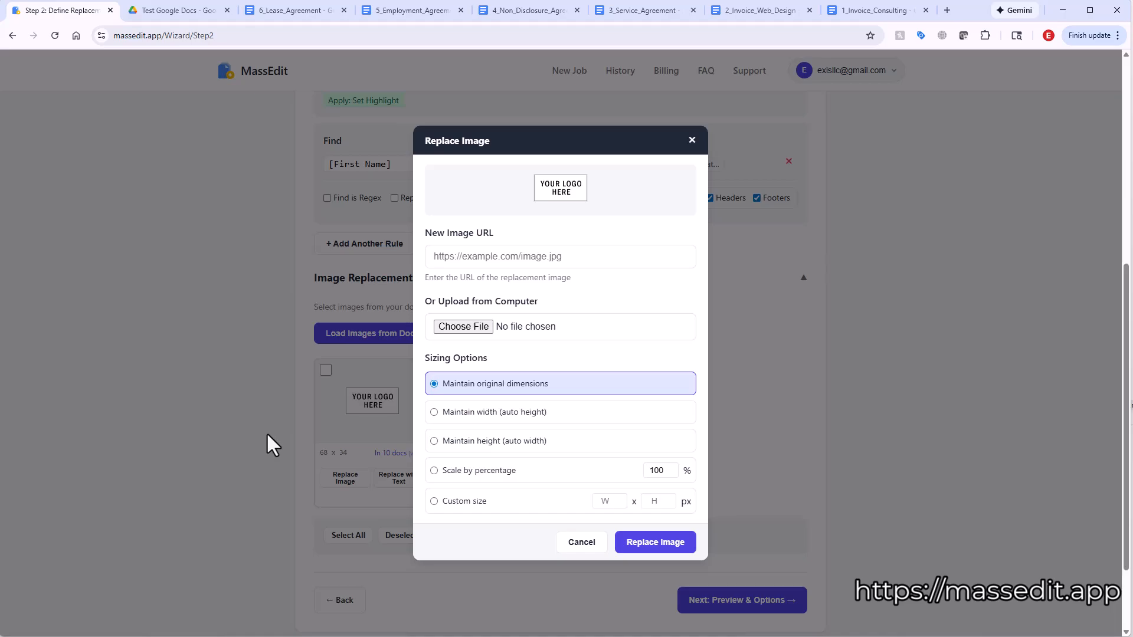
pyautogui.click(462, 328)
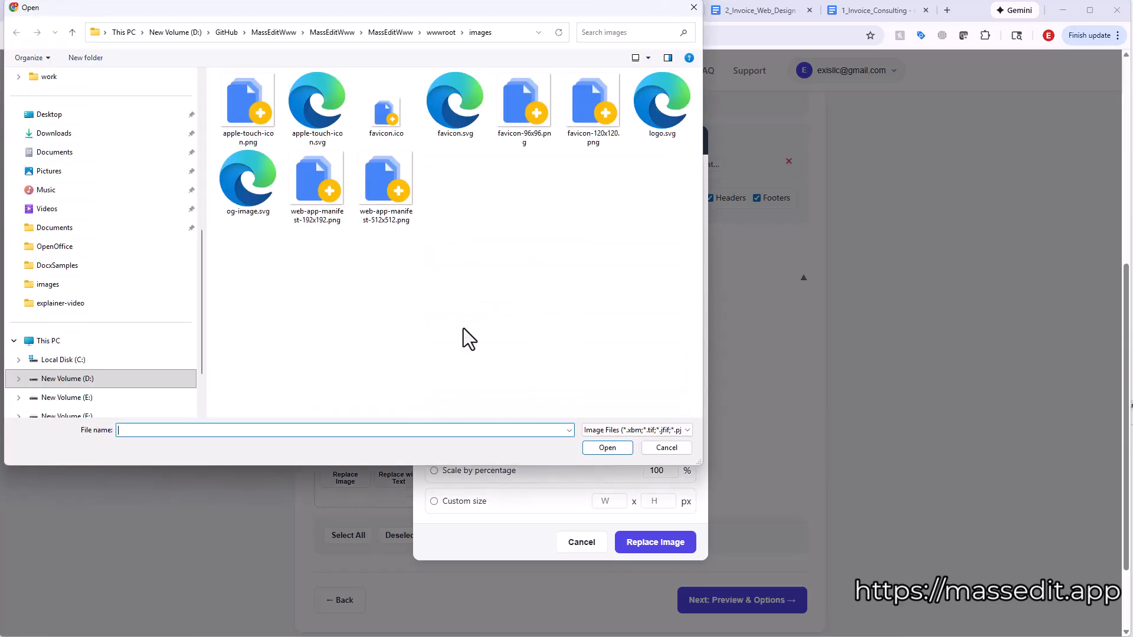
pyautogui.click(248, 103)
pyautogui.click(606, 448)
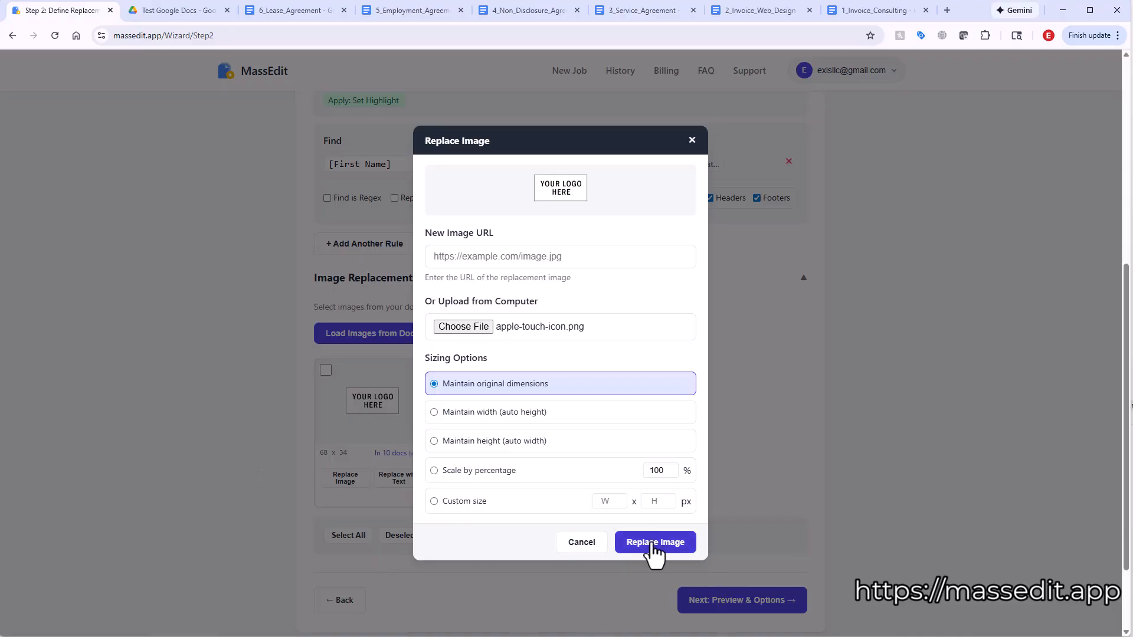
pyautogui.click(654, 546)
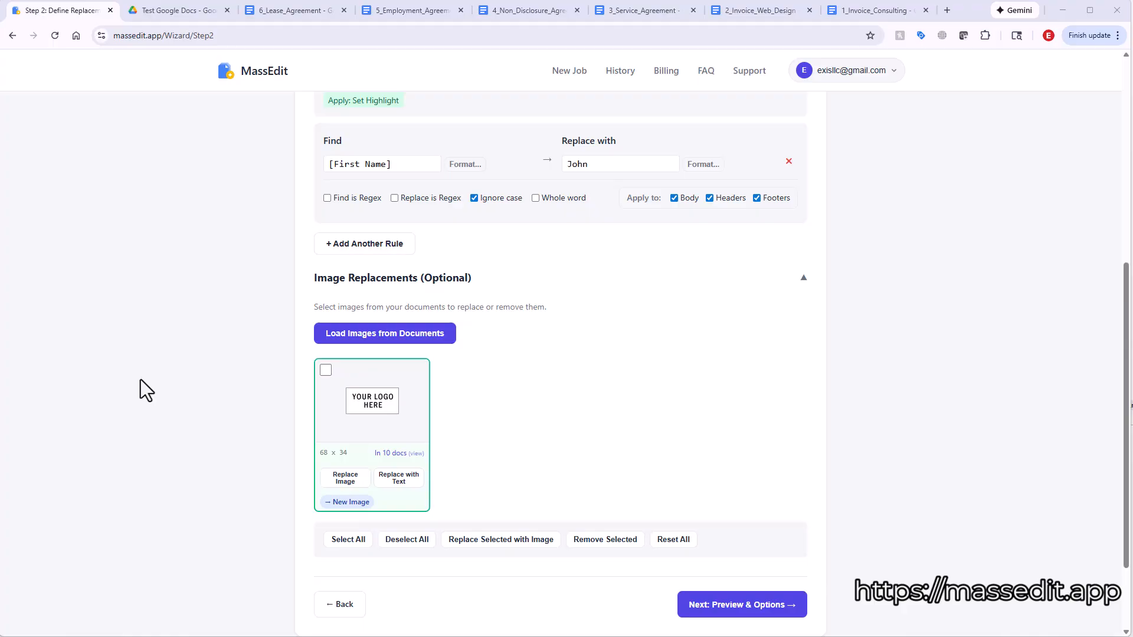
# Advance to Review & Options and scroll down to the Replacement Rules Summary.
pyautogui.click(752, 613)
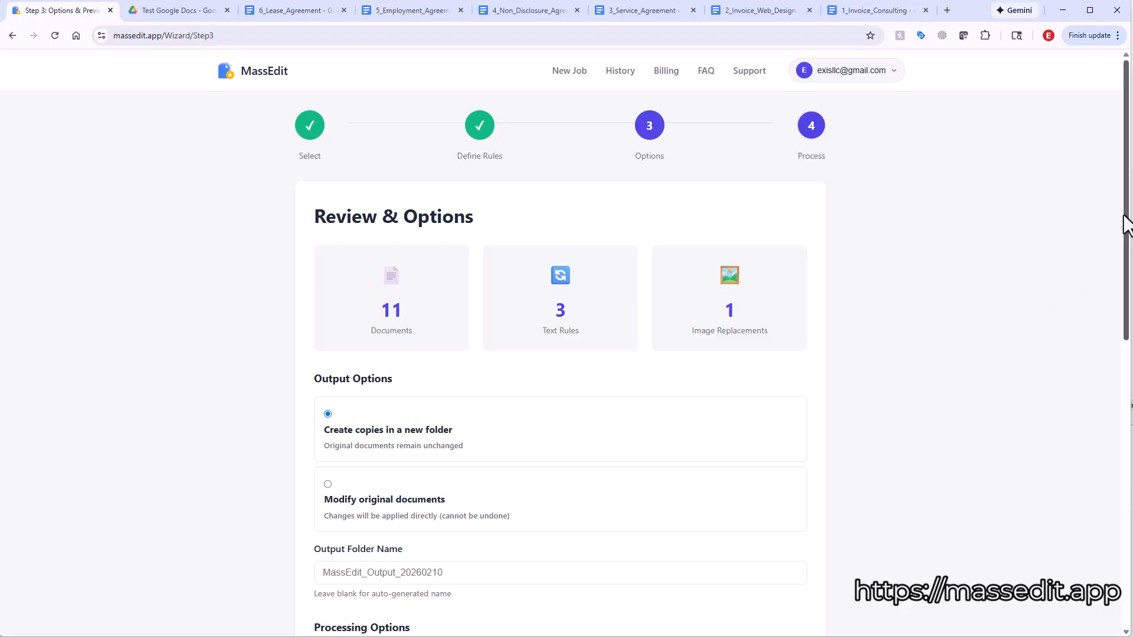
pyautogui.moveTo(1125, 222); pyautogui.dragTo(1121, 509)
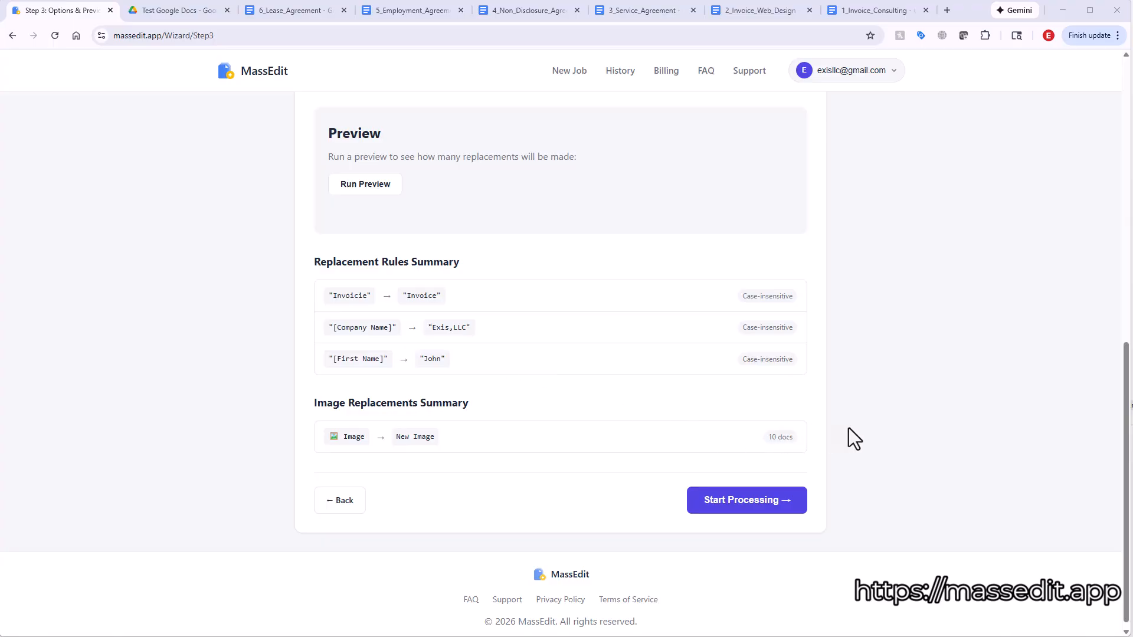
# Start processing the batch, producing 10 processed documents with 46 total replacements.
pyautogui.click(760, 502)
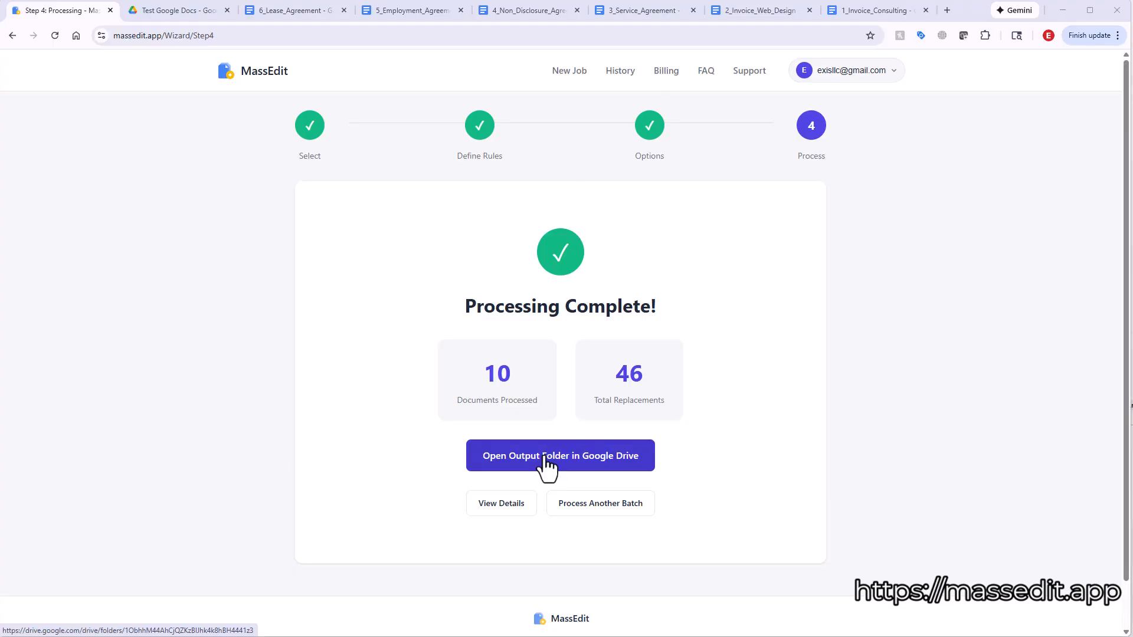
# Open the output folder in Google Drive and view the processed consulting invoice and lease agreement.
pyautogui.click(546, 463)
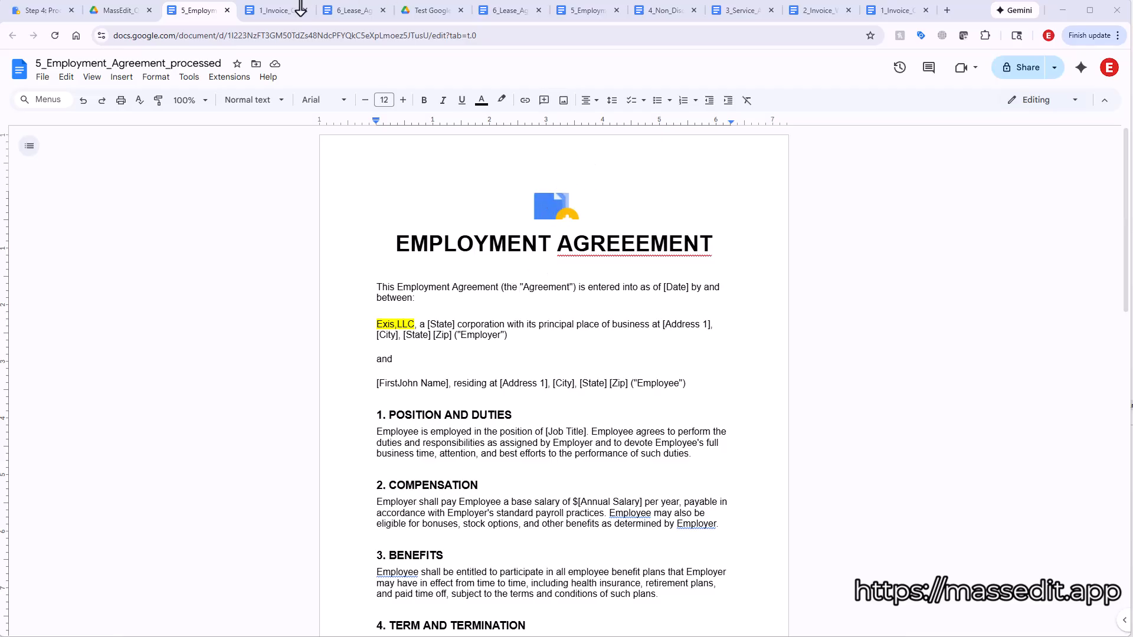
pyautogui.click(275, 14)
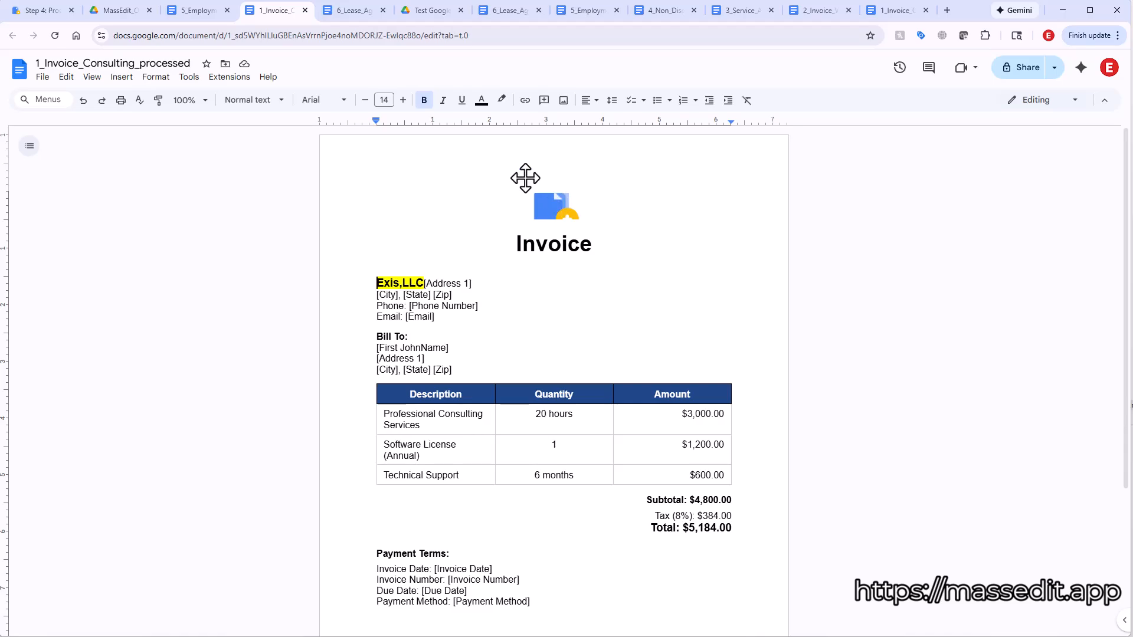
pyautogui.click(357, 9)
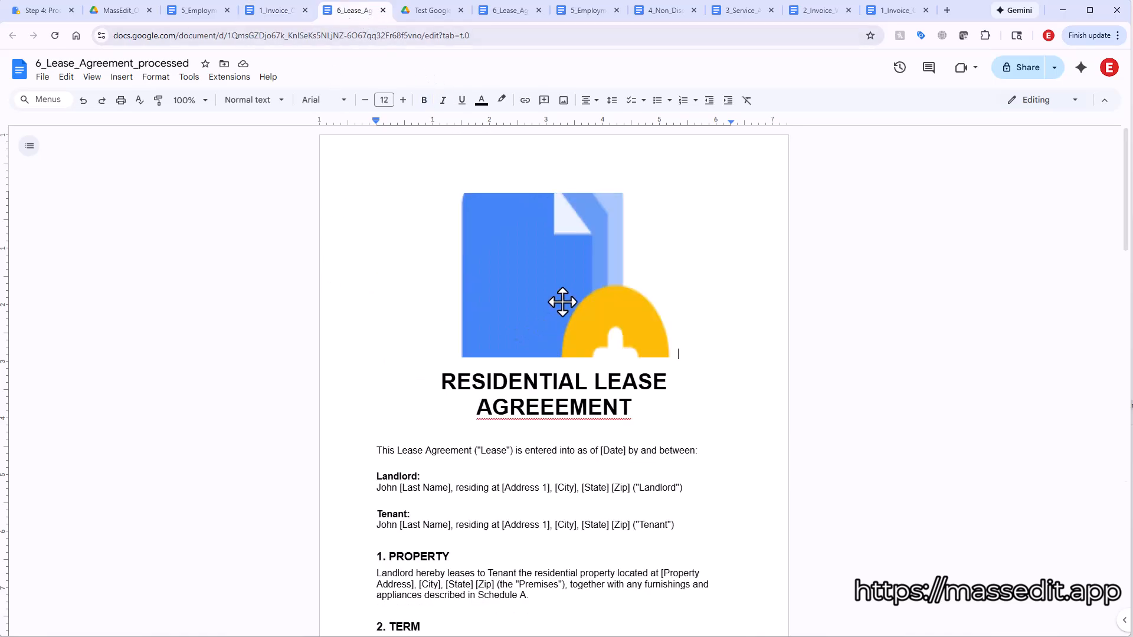
# Check the replaced first name in the lease's Landlord and Tenant lines.
pyautogui.doubleClick(393, 488)
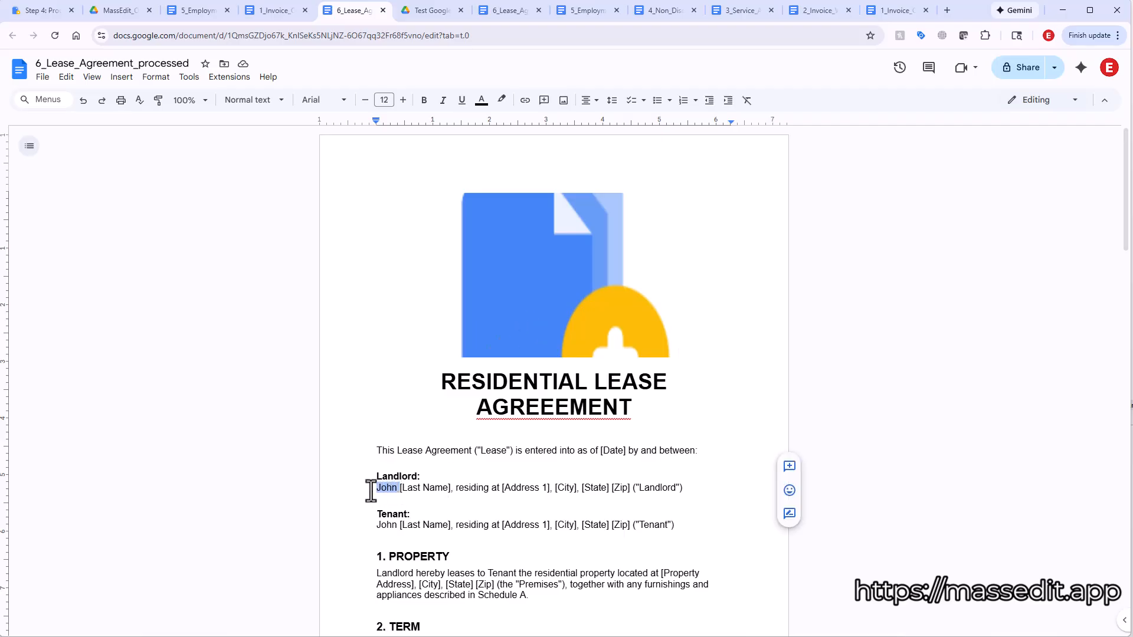
pyautogui.moveTo(399, 527); pyautogui.dragTo(375, 524)
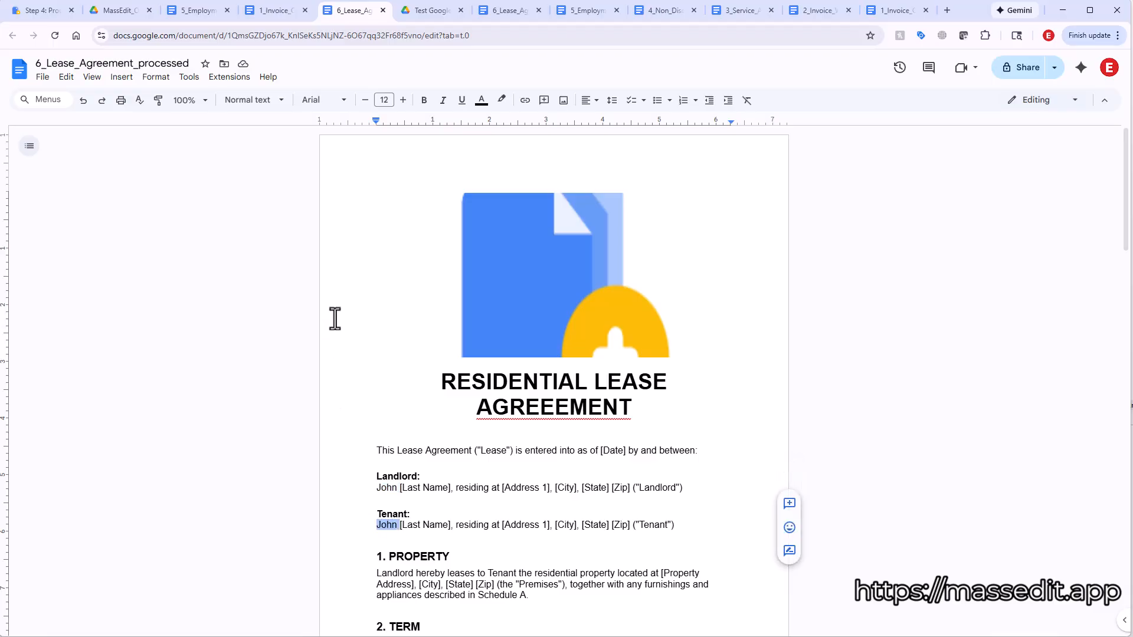
pyautogui.click(395, 488)
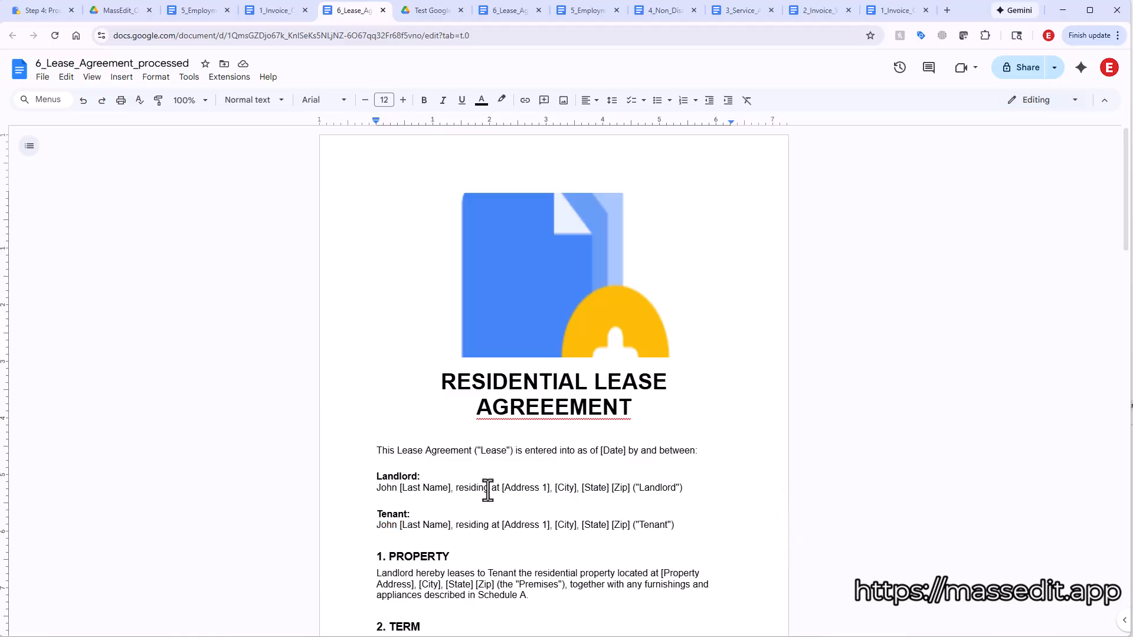